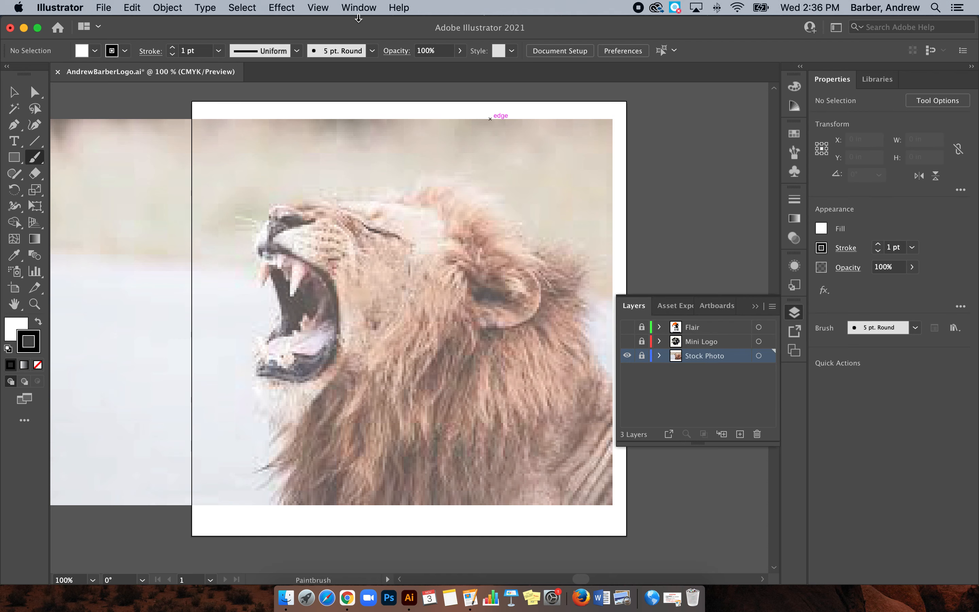
Step: Create a new layer directly above the Stock Photo layer and name it Outline
{"action": "left_click", "coordinate": [362, 8]}
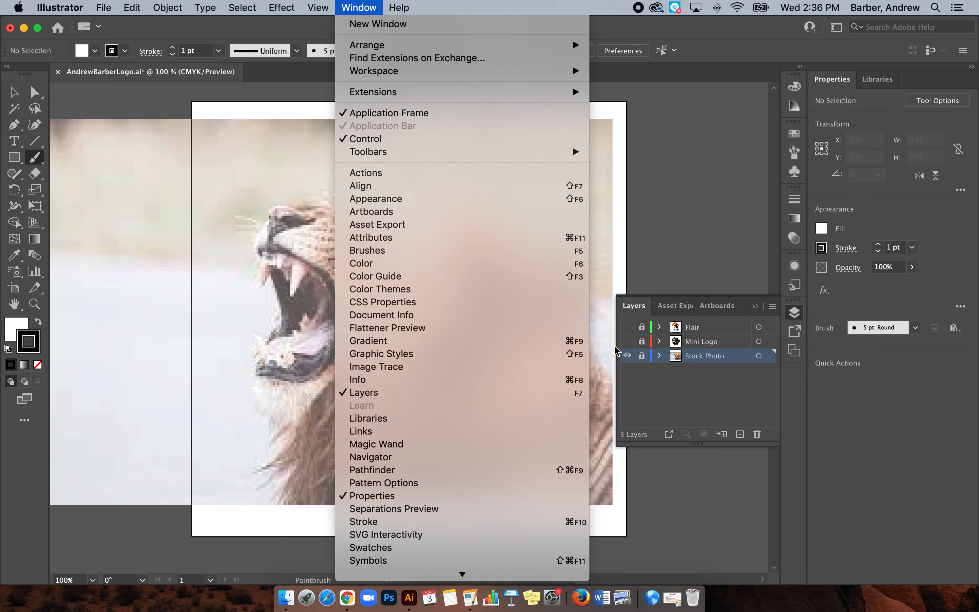
{"action": "left_click", "coordinate": [728, 265]}
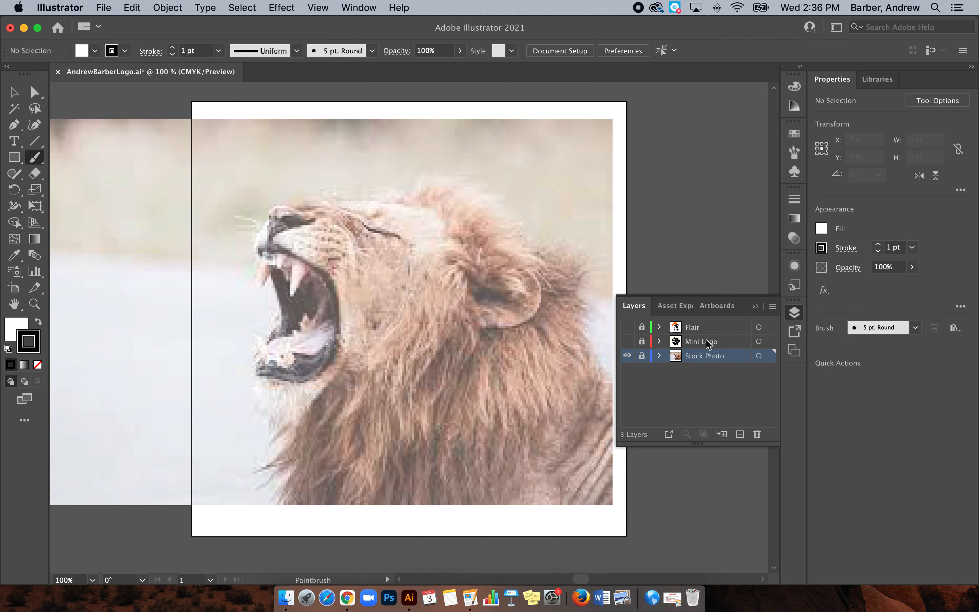
{"action": "left_click", "coordinate": [740, 435]}
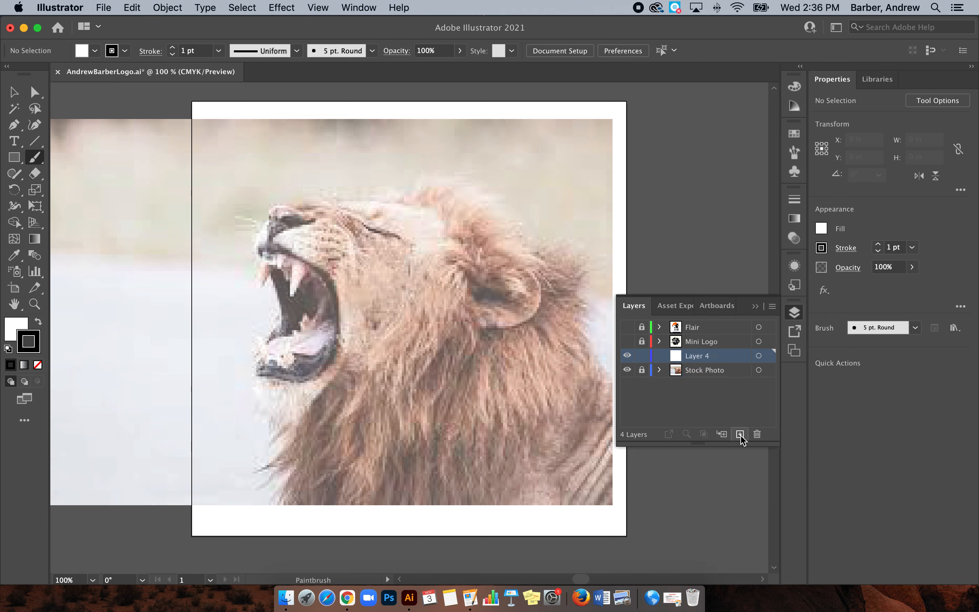
{"action": "double_click", "coordinate": [697, 356]}
{"action": "type", "text": "Outline"}
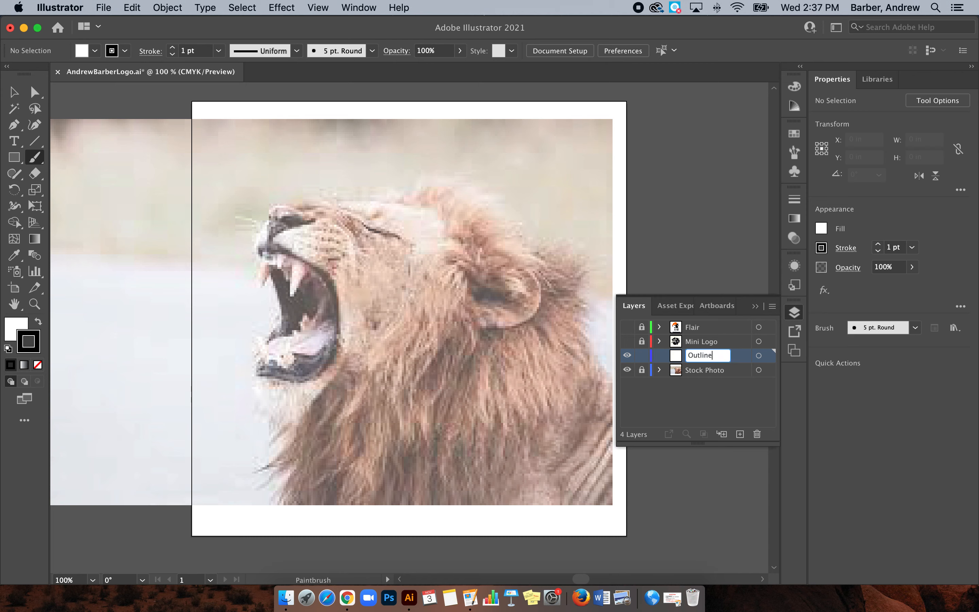
{"action": "left_click", "coordinate": [698, 405]}
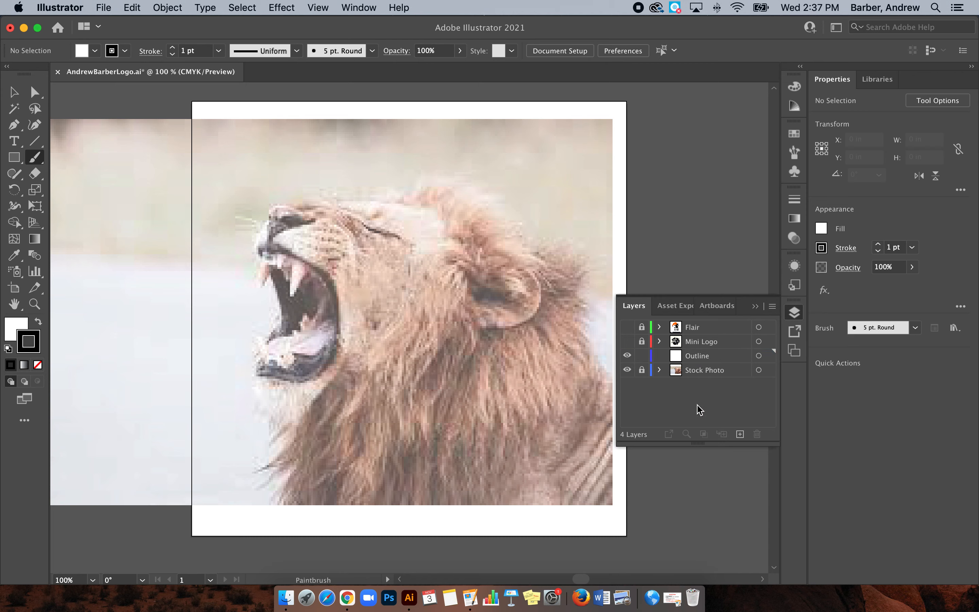
Step: Set the Outline layer's identification color to Yellow in its layer options
{"action": "double_click", "coordinate": [731, 356]}
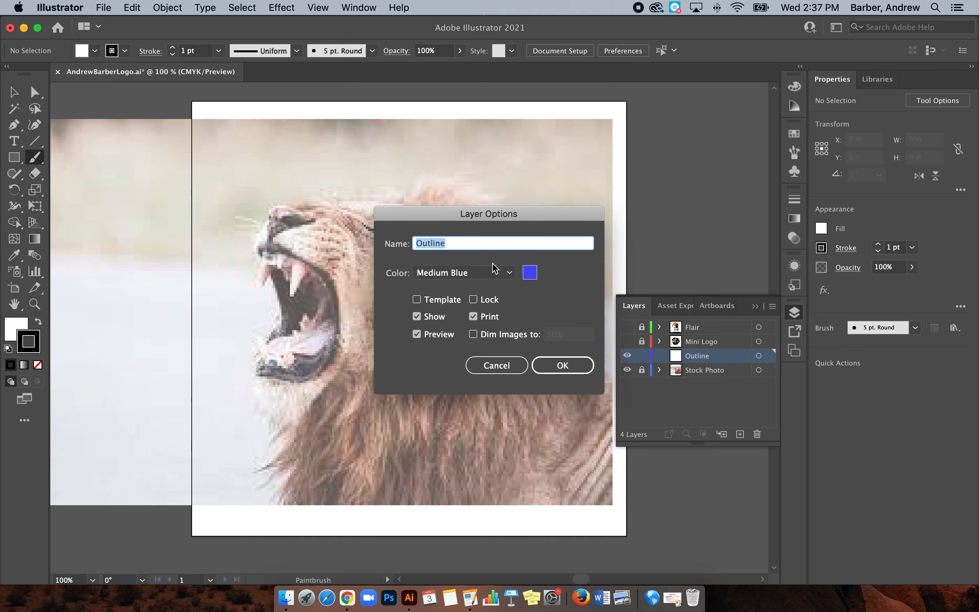
{"action": "left_click", "coordinate": [510, 275]}
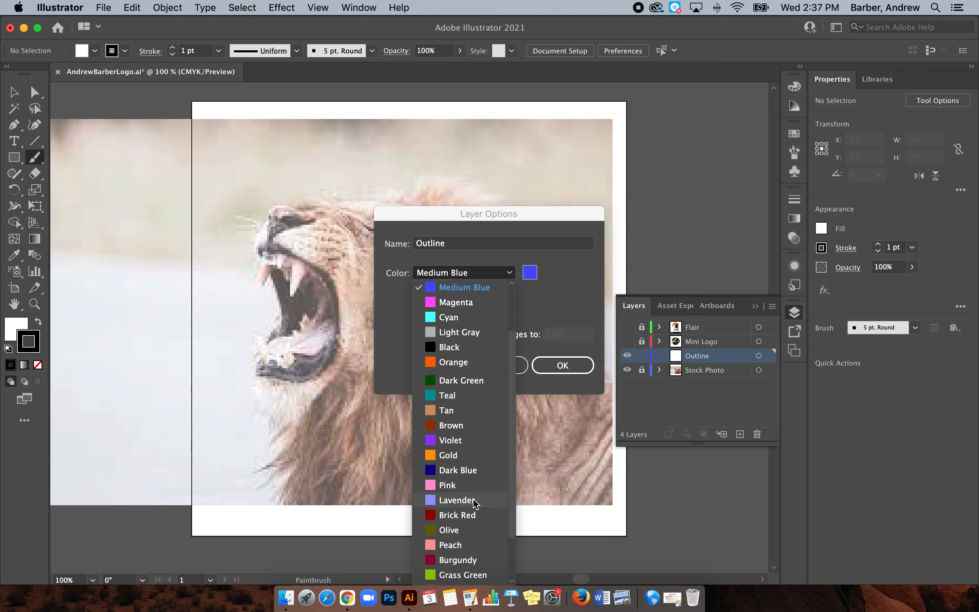
{"action": "scroll", "coordinate": [475, 502], "scroll_direction": "down", "scroll_amount": 3}
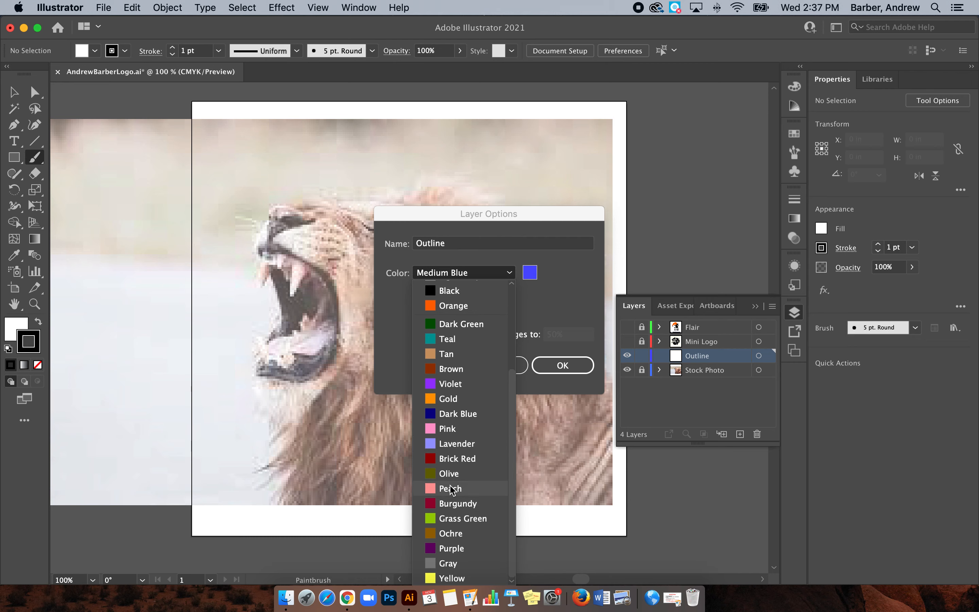
{"action": "left_click", "coordinate": [452, 578]}
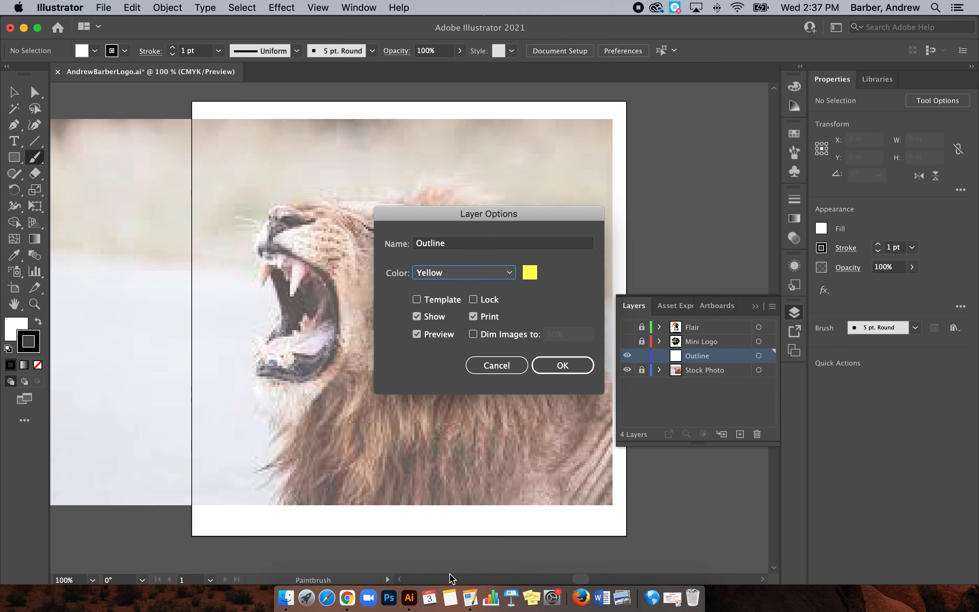
{"action": "left_click", "coordinate": [562, 366]}
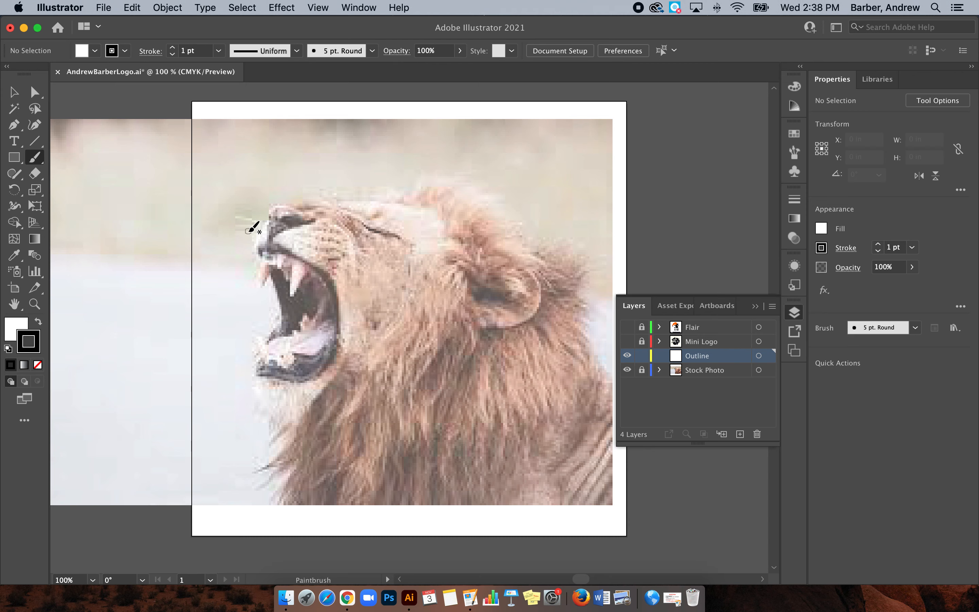
Step: Try freehand Paintbrush strokes over the lion's muzzle, including with the stroke weight set to 0.5 pt, and undo each one
{"action": "mouse_move", "coordinate": [248, 230]}
{"action": "left_mouse_down"}
{"action": "mouse_move", "coordinate": [250, 288]}
{"action": "mouse_move", "coordinate": [268, 310]}
{"action": "mouse_move", "coordinate": [288, 254]}
{"action": "mouse_move", "coordinate": [353, 297]}
{"action": "mouse_move", "coordinate": [379, 267]}
{"action": "left_mouse_up"}
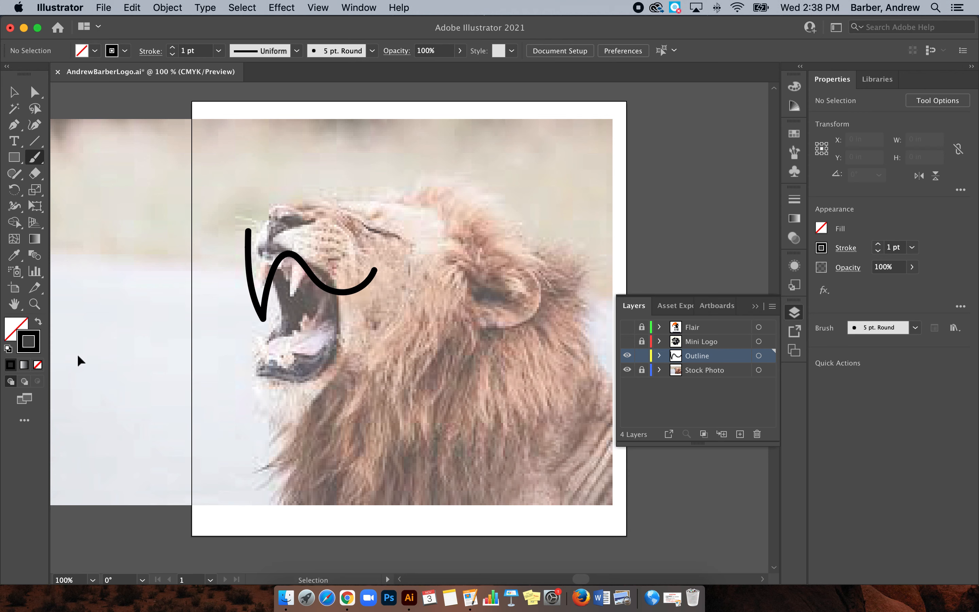
{"action": "key", "text": "super+z"}
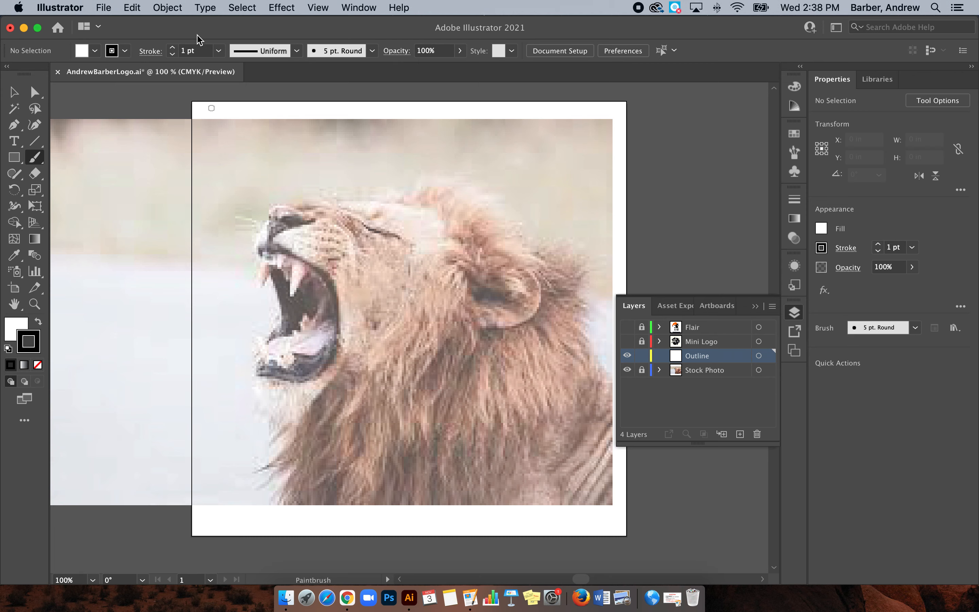
{"action": "left_click", "coordinate": [220, 52]}
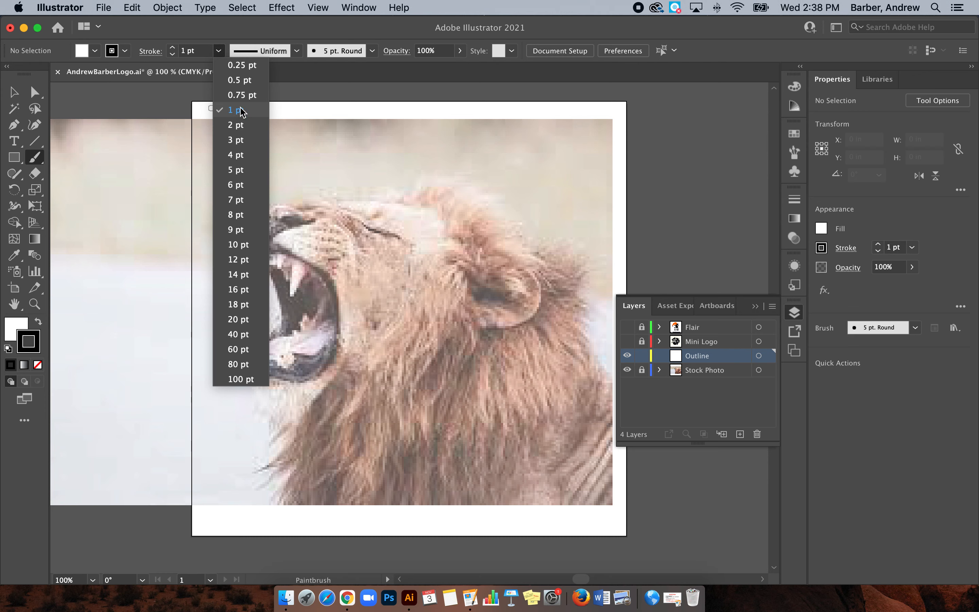
{"action": "left_click", "coordinate": [254, 85]}
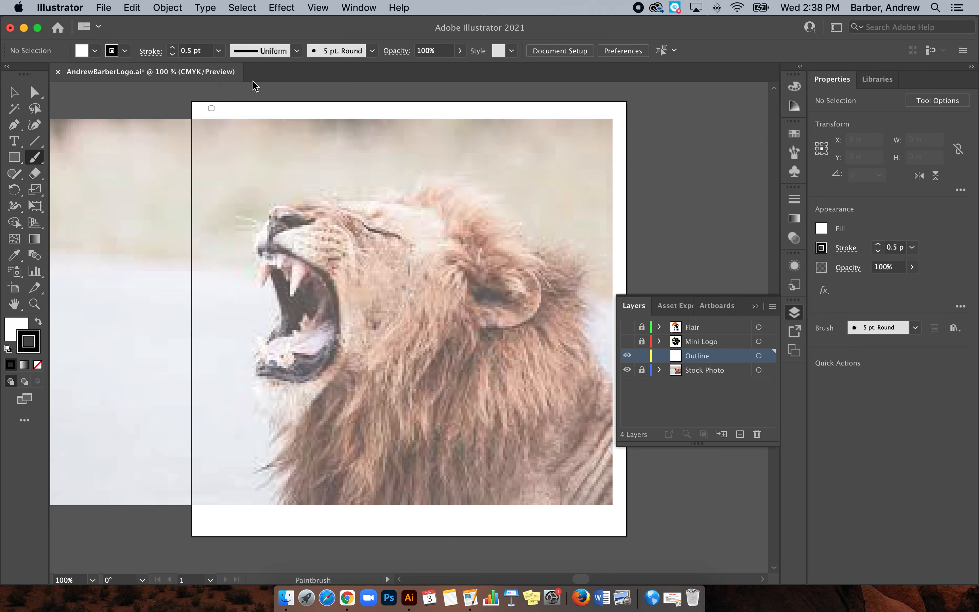
{"action": "mouse_move", "coordinate": [288, 198]}
{"action": "left_mouse_down"}
{"action": "mouse_move", "coordinate": [305, 263]}
{"action": "mouse_move", "coordinate": [361, 236]}
{"action": "left_mouse_up"}
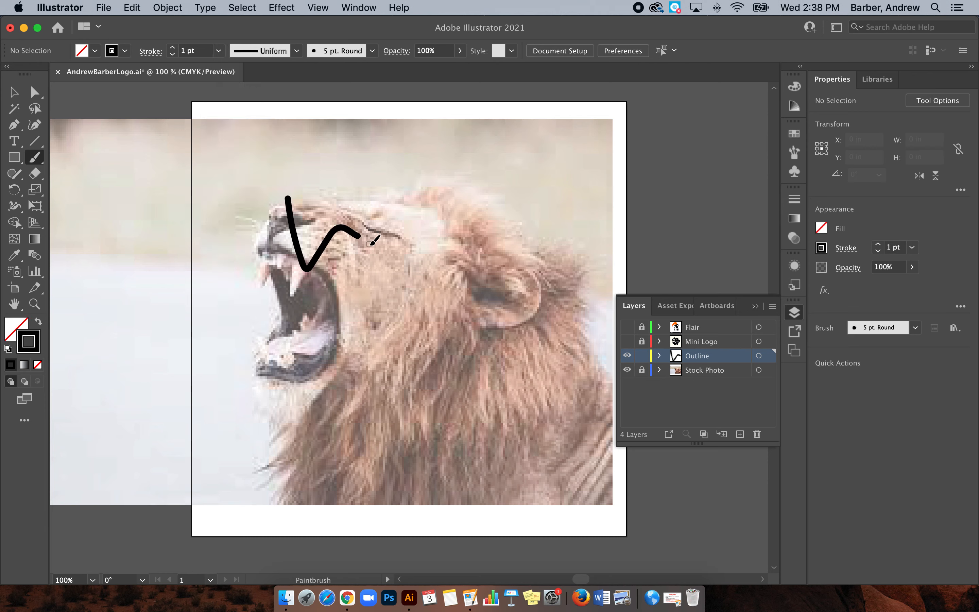
{"action": "left_click", "coordinate": [218, 50]}
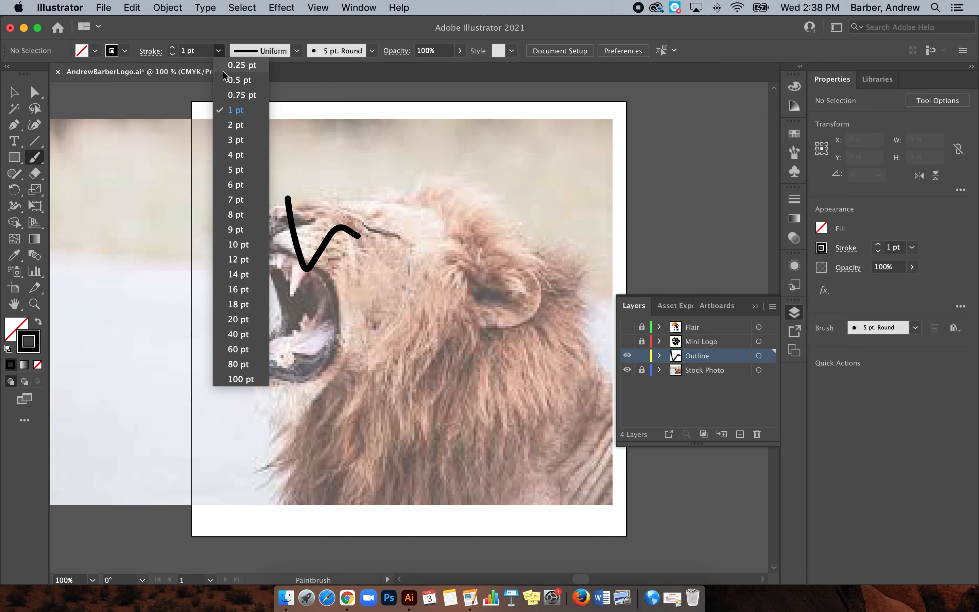
{"action": "left_click", "coordinate": [243, 114]}
{"action": "key", "text": "super+z"}
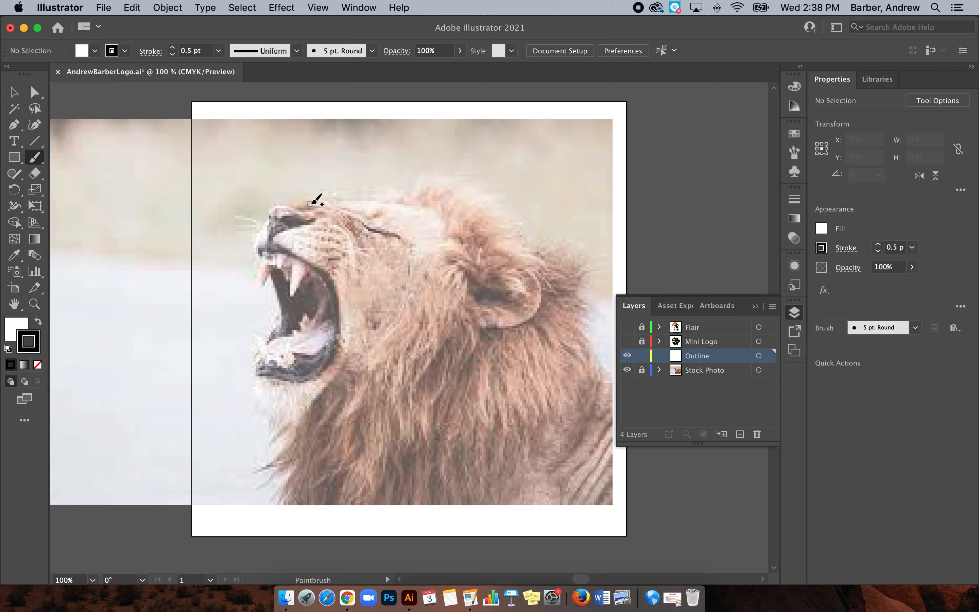
{"action": "left_click_drag", "start_coordinate": [328, 201], "coordinate": [273, 204]}
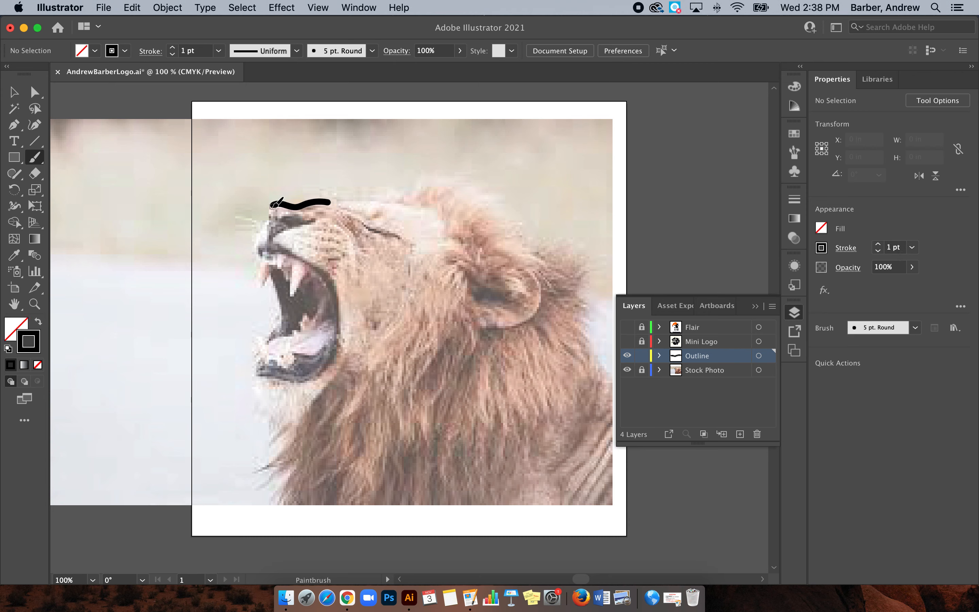
{"action": "key", "text": "super+z"}
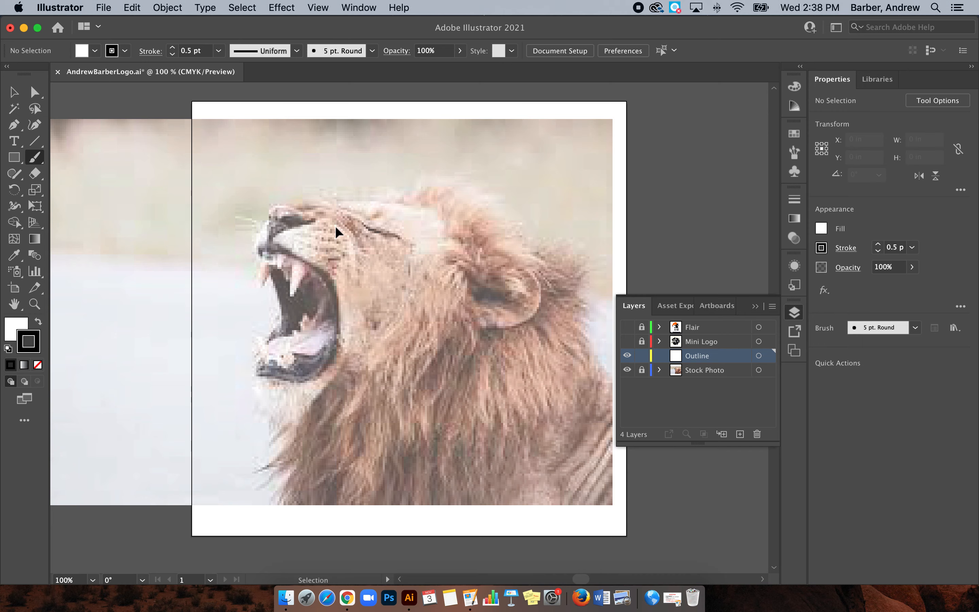
Step: Reduce the Paintbrush size to get a thinner line for tracing the lion's nose
{"action": "key", "text": "super+equal"}
{"action": "key", "text": "super+equal"}
{"action": "key", "text": "super+equal"}
{"action": "key", "text": "super+equal"}
{"action": "key", "text": "super+equal"}
{"action": "scroll", "coordinate": [342, 223], "scroll_direction": "up", "scroll_amount": 15}
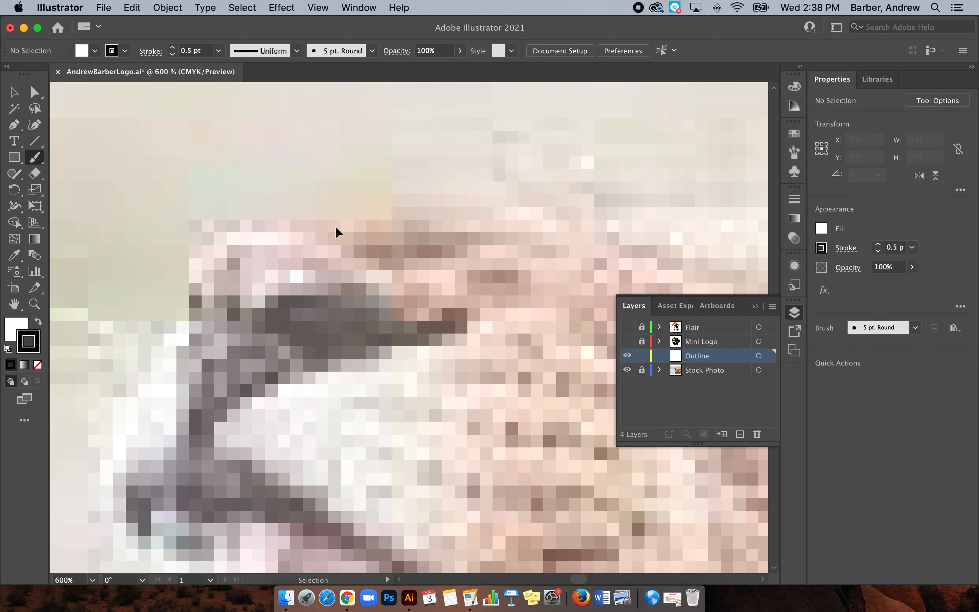
{"action": "key", "text": "super+minus"}
{"action": "key", "text": "super+minus"}
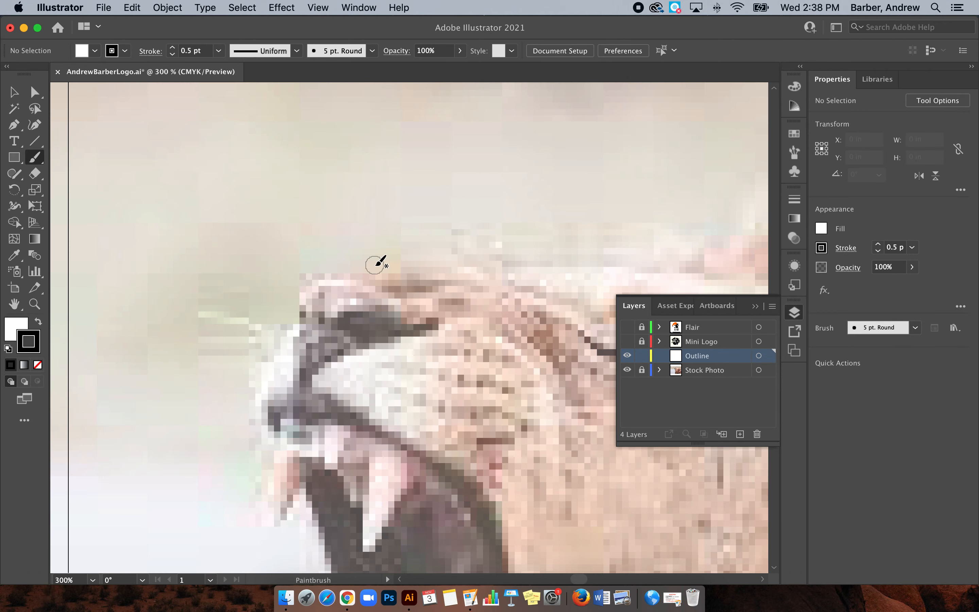
{"action": "key", "text": "d"}
{"action": "key", "text": "bracketright"}
{"action": "key", "text": "bracketright"}
{"action": "key", "text": "bracketright"}
{"action": "key", "text": "bracketright"}
{"action": "key", "text": "bracketright"}
{"action": "key", "text": "bracketright"}
{"action": "key", "text": "bracketleft"}
{"action": "key", "text": "bracketleft"}
{"action": "key", "text": "bracketleft"}
{"action": "key", "text": "bracketleft"}
{"action": "key", "text": "bracketleft"}
{"action": "key", "text": "bracketright"}
Step: Try painting a stroke along the top of the lion's nose and undo it
{"action": "mouse_move", "coordinate": [392, 269]}
{"action": "left_mouse_down"}
{"action": "mouse_move", "coordinate": [320, 278]}
{"action": "mouse_move", "coordinate": [292, 294]}
{"action": "left_mouse_up"}
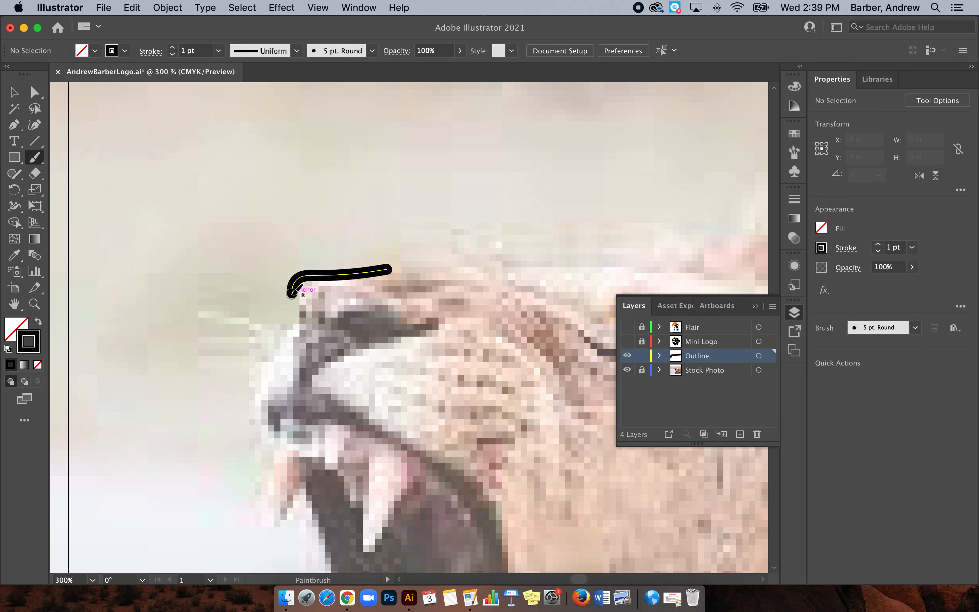
{"action": "key", "text": "super+z"}
Step: Trace the lion's nose, front lip, back curve of the mouth, nostril and top of the head with the Paintbrush
{"action": "key", "text": "super+minus"}
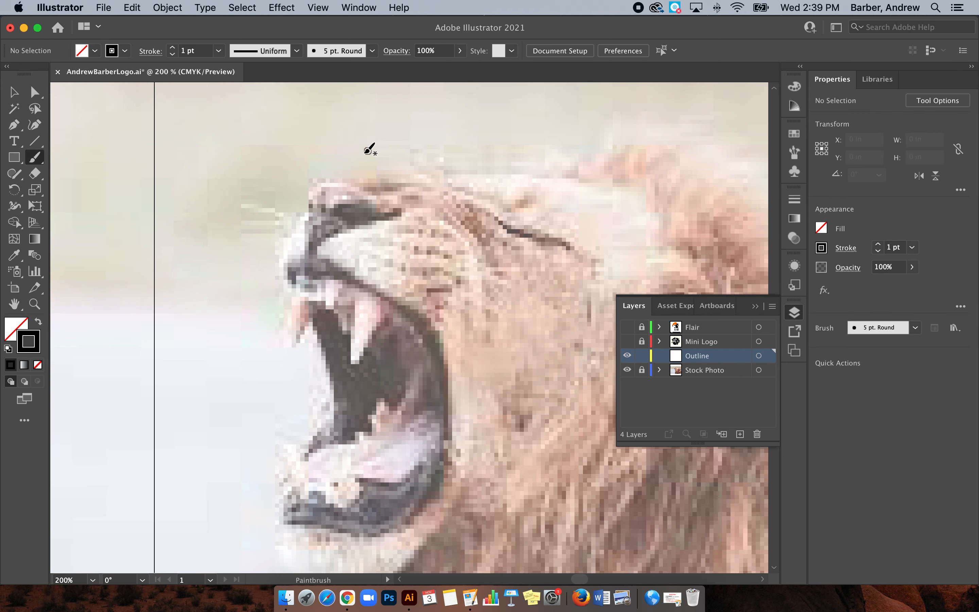
{"action": "mouse_move", "coordinate": [355, 176]}
{"action": "left_mouse_down"}
{"action": "mouse_move", "coordinate": [317, 176]}
{"action": "mouse_move", "coordinate": [305, 187]}
{"action": "mouse_move", "coordinate": [315, 214]}
{"action": "mouse_move", "coordinate": [308, 255]}
{"action": "left_mouse_up"}
{"action": "mouse_move", "coordinate": [315, 206]}
{"action": "left_mouse_down"}
{"action": "mouse_move", "coordinate": [282, 247]}
{"action": "mouse_move", "coordinate": [283, 290]}
{"action": "left_mouse_up"}
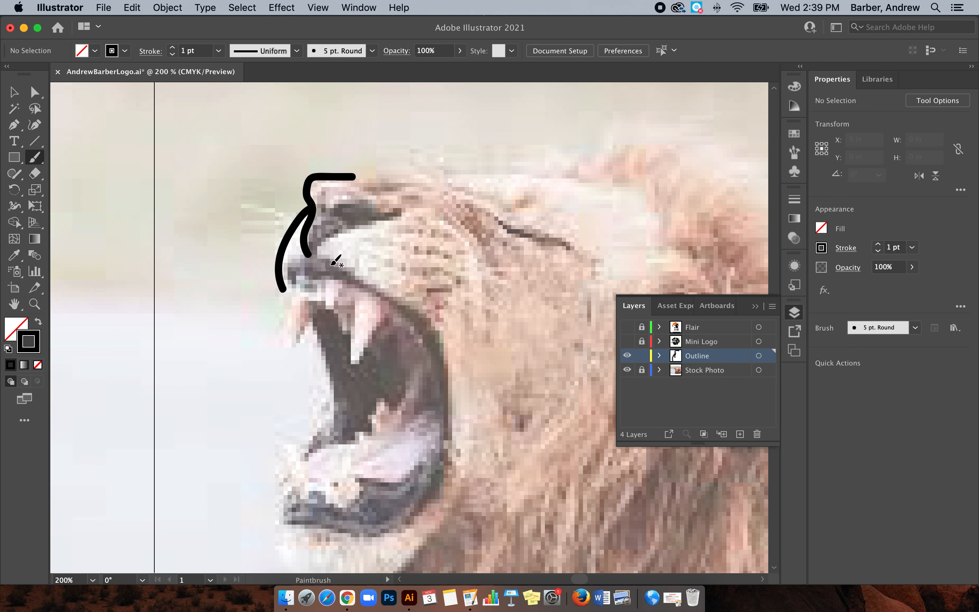
{"action": "mouse_move", "coordinate": [327, 264]}
{"action": "left_mouse_down"}
{"action": "mouse_move", "coordinate": [385, 294]}
{"action": "mouse_move", "coordinate": [425, 336]}
{"action": "mouse_move", "coordinate": [445, 401]}
{"action": "mouse_move", "coordinate": [433, 482]}
{"action": "left_mouse_up"}
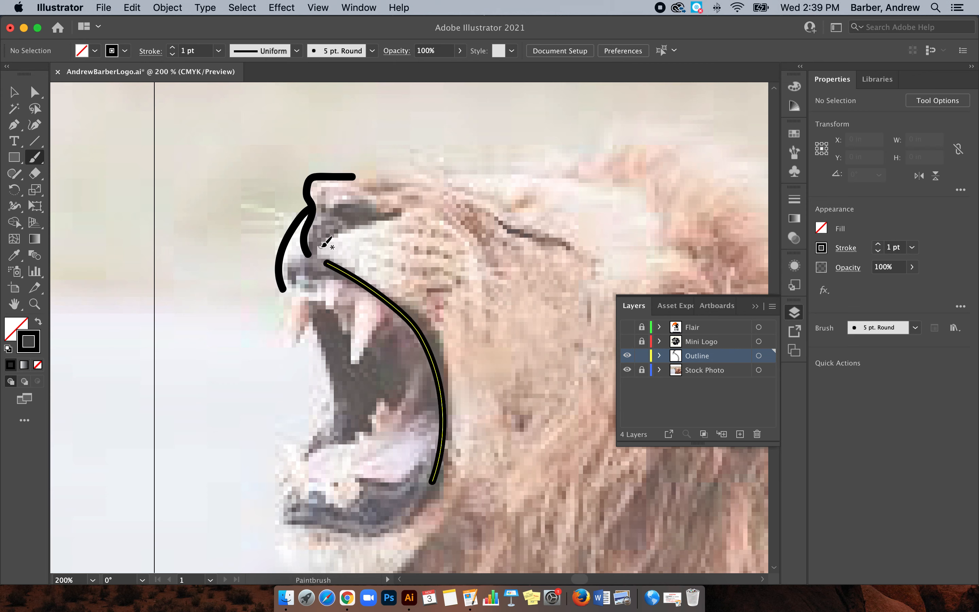
{"action": "mouse_move", "coordinate": [320, 248]}
{"action": "left_mouse_down"}
{"action": "mouse_move", "coordinate": [400, 215]}
{"action": "mouse_move", "coordinate": [360, 198]}
{"action": "left_mouse_up"}
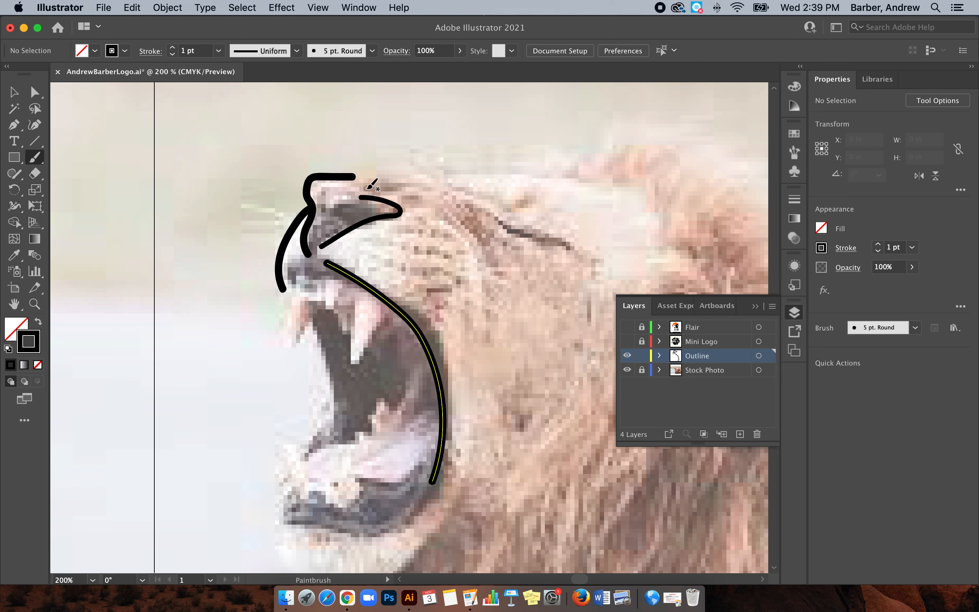
{"action": "mouse_move", "coordinate": [354, 176]}
{"action": "left_mouse_down"}
{"action": "mouse_move", "coordinate": [403, 190]}
{"action": "mouse_move", "coordinate": [505, 170]}
{"action": "mouse_move", "coordinate": [577, 181]}
{"action": "left_mouse_up"}
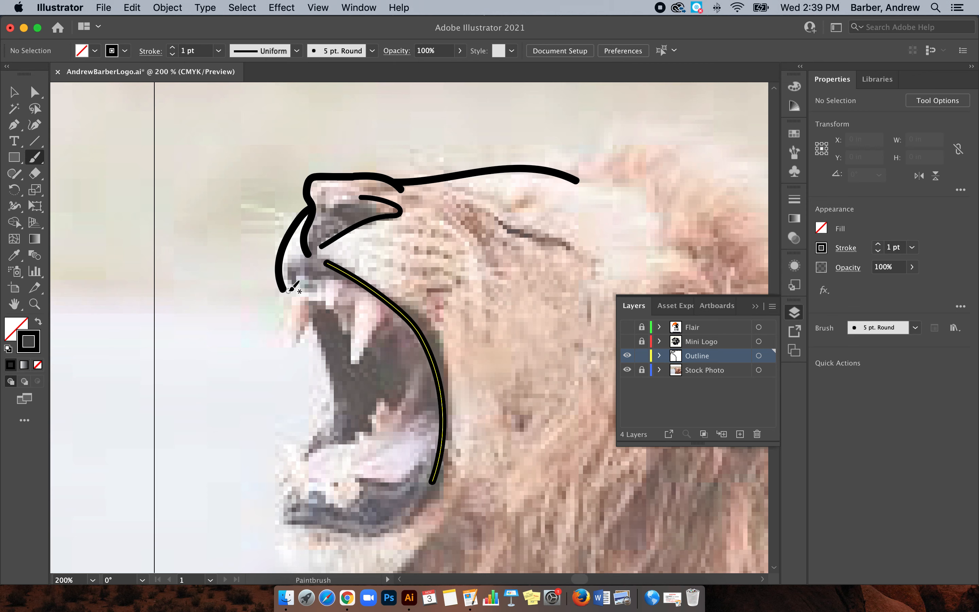
Step: Paint the outlines of the two upper fangs and the short lip line above the front one
{"action": "mouse_move", "coordinate": [285, 290]}
{"action": "left_mouse_down"}
{"action": "mouse_move", "coordinate": [296, 295]}
{"action": "mouse_move", "coordinate": [286, 355]}
{"action": "mouse_move", "coordinate": [318, 299]}
{"action": "left_mouse_up"}
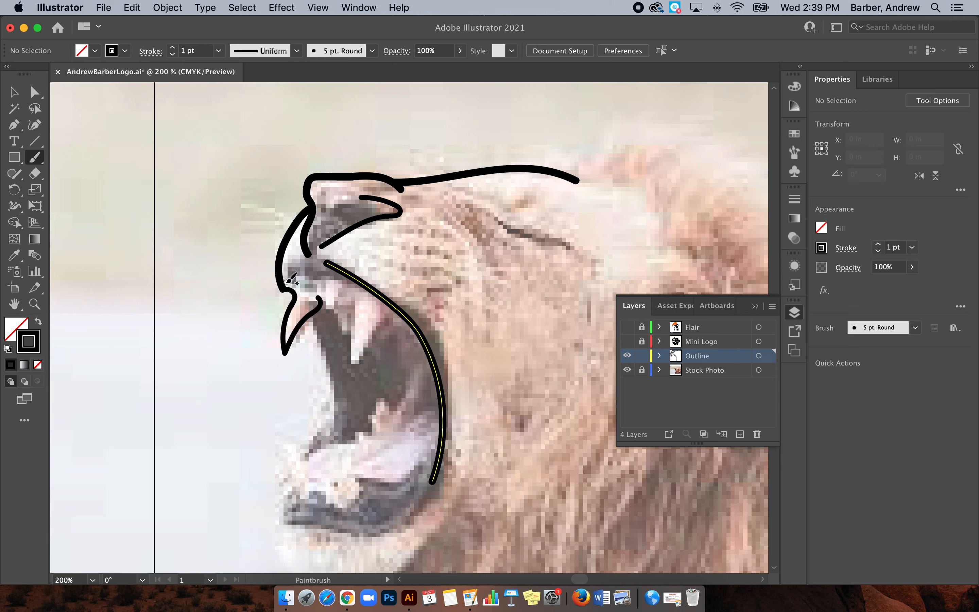
{"action": "left_click_drag", "start_coordinate": [283, 287], "coordinate": [309, 276]}
{"action": "mouse_move", "coordinate": [322, 302]}
{"action": "left_mouse_down"}
{"action": "mouse_move", "coordinate": [328, 312]}
{"action": "mouse_move", "coordinate": [342, 302]}
{"action": "mouse_move", "coordinate": [353, 372]}
{"action": "mouse_move", "coordinate": [379, 309]}
{"action": "left_mouse_up"}
Step: Trace the mouth opening's front edge, the tongue's upper and lower edges, the lower tooth and the lower jaw
{"action": "scroll", "coordinate": [383, 307], "scroll_direction": "down", "scroll_amount": 4}
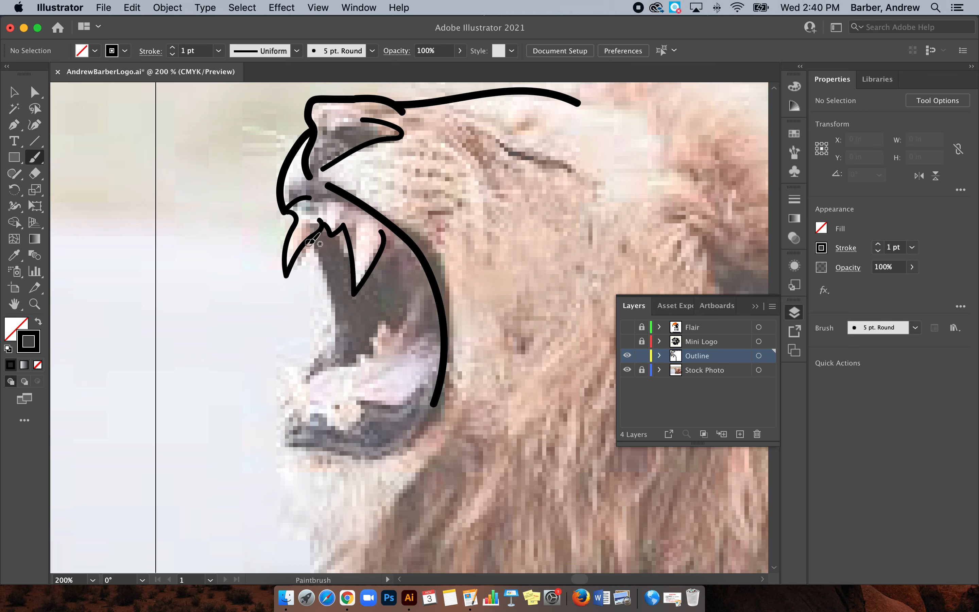
{"action": "mouse_move", "coordinate": [310, 243]}
{"action": "left_mouse_down"}
{"action": "mouse_move", "coordinate": [332, 342]}
{"action": "mouse_move", "coordinate": [303, 379]}
{"action": "left_mouse_up"}
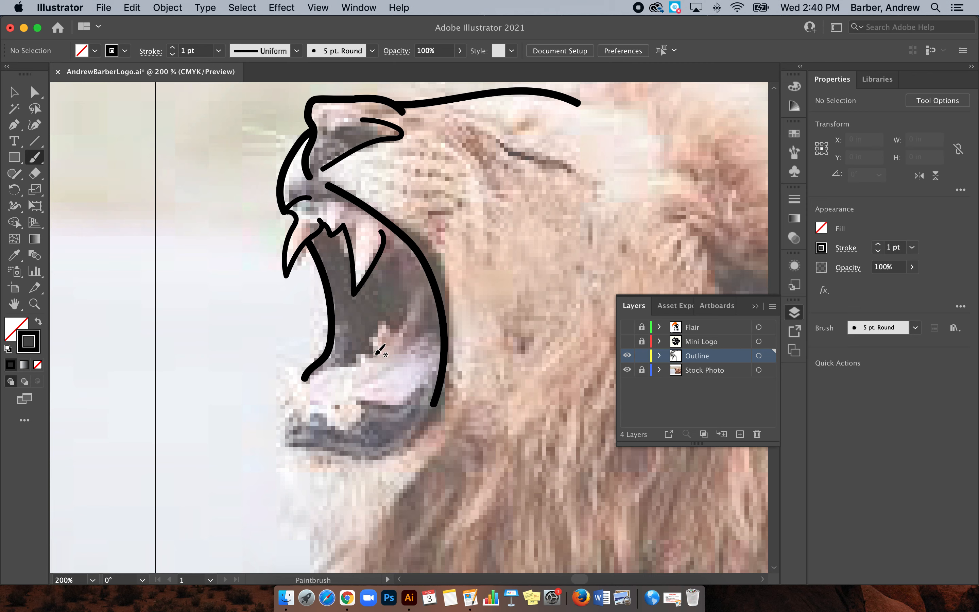
{"action": "left_click_drag", "start_coordinate": [374, 355], "coordinate": [435, 328]}
{"action": "mouse_move", "coordinate": [375, 353]}
{"action": "left_mouse_down"}
{"action": "mouse_move", "coordinate": [310, 380]}
{"action": "mouse_move", "coordinate": [309, 407]}
{"action": "mouse_move", "coordinate": [402, 404]}
{"action": "mouse_move", "coordinate": [445, 380]}
{"action": "left_mouse_up"}
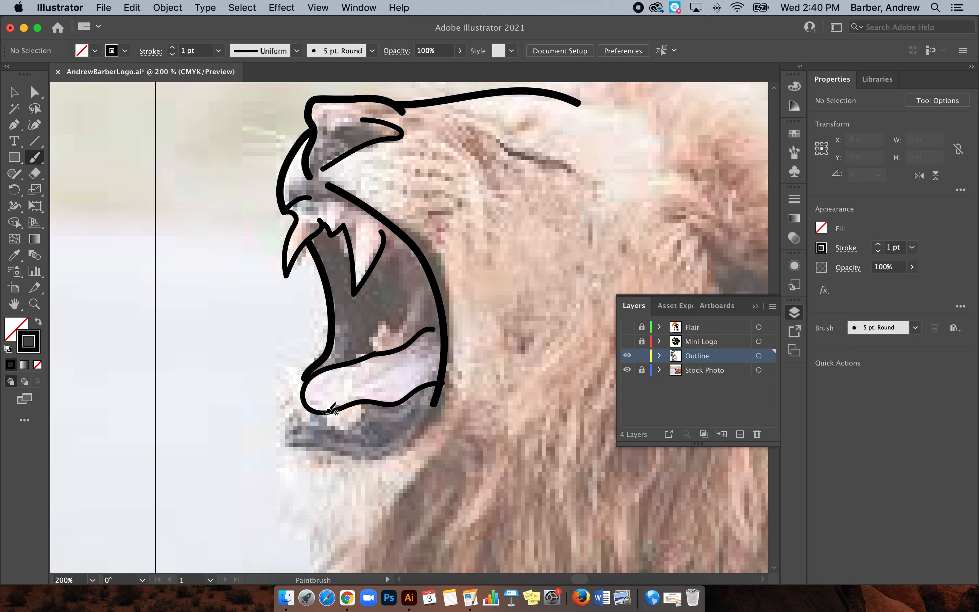
{"action": "mouse_move", "coordinate": [324, 412]}
{"action": "left_mouse_down"}
{"action": "mouse_move", "coordinate": [353, 433]}
{"action": "mouse_move", "coordinate": [363, 399]}
{"action": "left_mouse_up"}
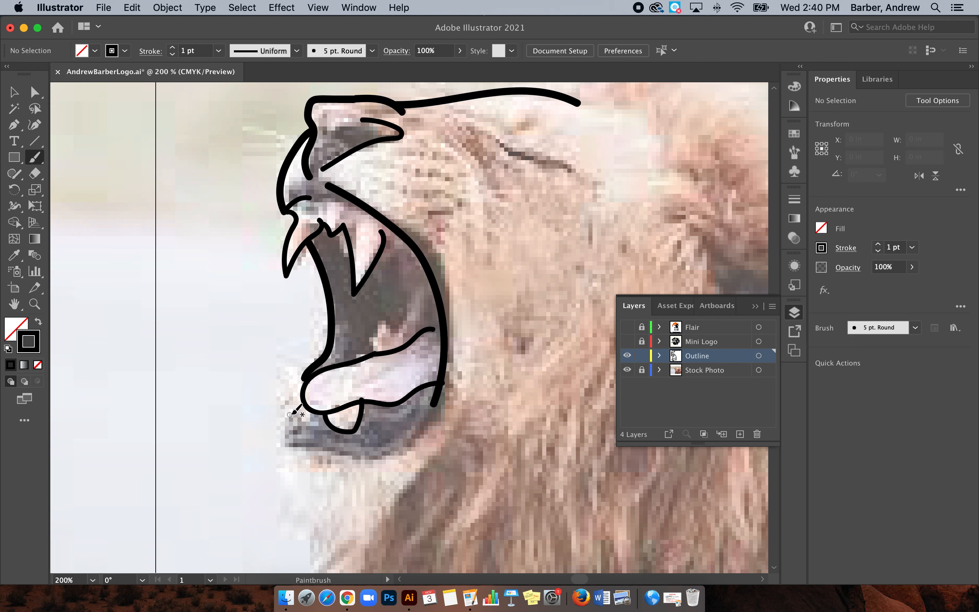
{"action": "mouse_move", "coordinate": [308, 406]}
{"action": "left_mouse_down"}
{"action": "mouse_move", "coordinate": [287, 410]}
{"action": "mouse_move", "coordinate": [284, 427]}
{"action": "mouse_move", "coordinate": [295, 448]}
{"action": "mouse_move", "coordinate": [372, 461]}
{"action": "mouse_move", "coordinate": [438, 399]}
{"action": "left_mouse_up"}
Step: Check the traced lines on their own by switching the Stock Photo layer's visibility off and on, leaving the photo shown
{"action": "scroll", "coordinate": [439, 399], "scroll_direction": "up", "scroll_amount": 2}
{"action": "scroll", "coordinate": [439, 399], "scroll_direction": "right", "scroll_amount": 2}
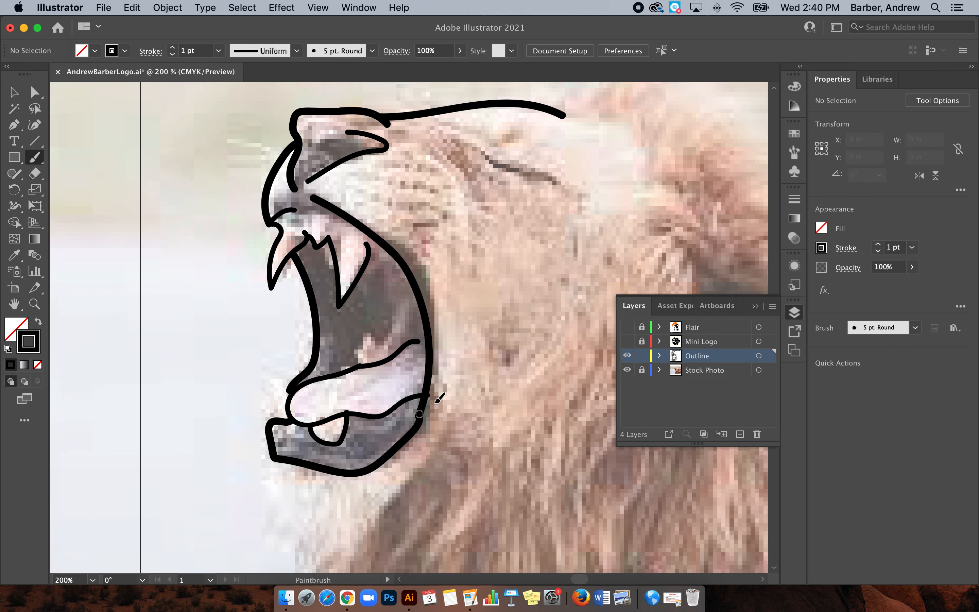
{"action": "key", "text": "super+minus"}
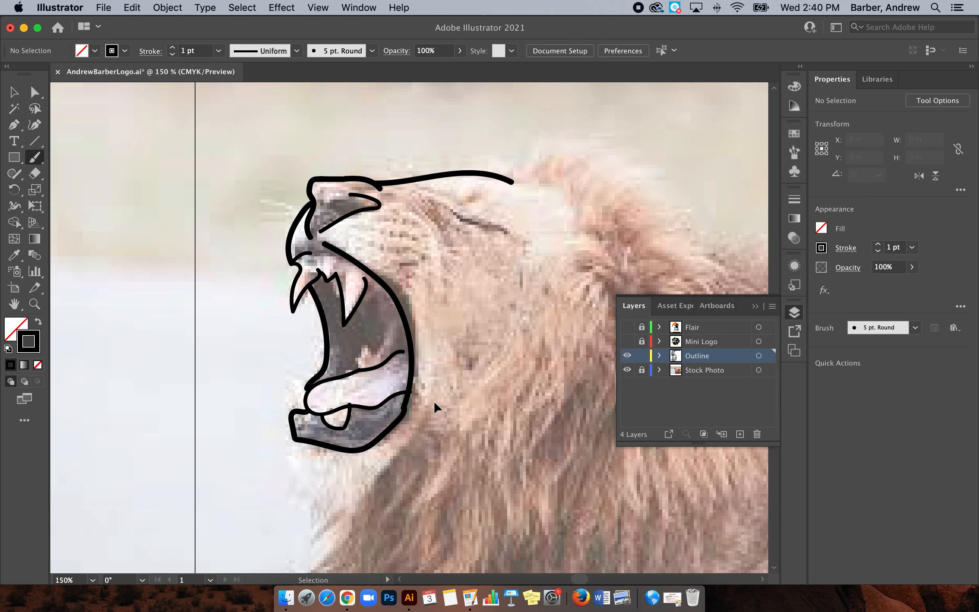
{"action": "key", "text": "super+minus"}
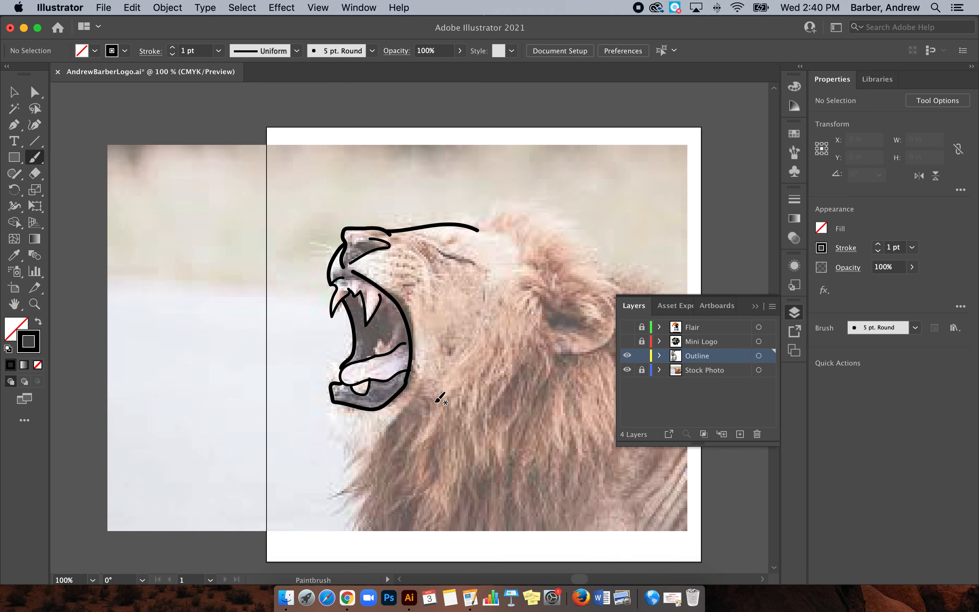
{"action": "left_click", "coordinate": [627, 370]}
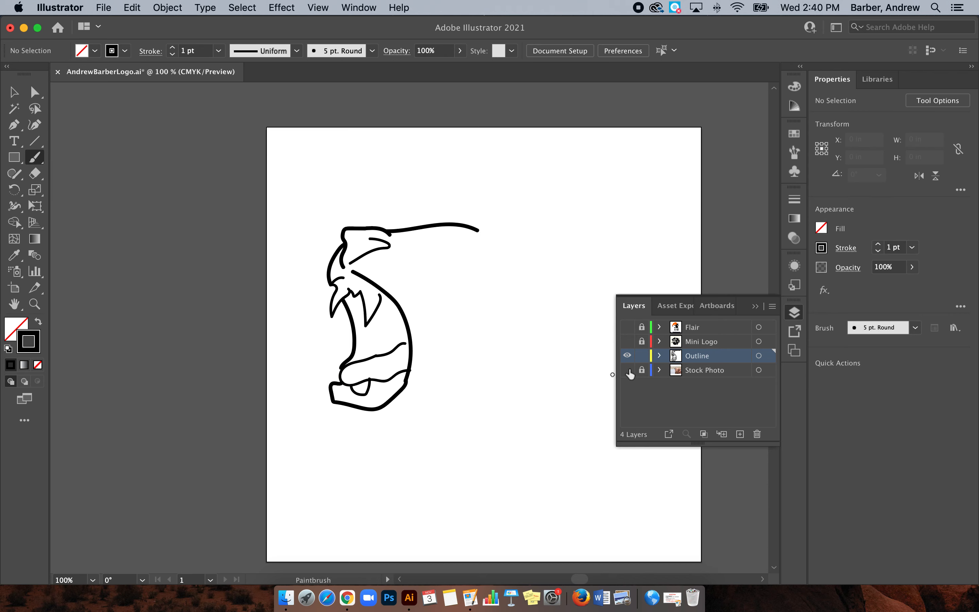
{"action": "left_click", "coordinate": [629, 371]}
{"action": "left_click", "coordinate": [629, 371]}
{"action": "left_click", "coordinate": [628, 370]}
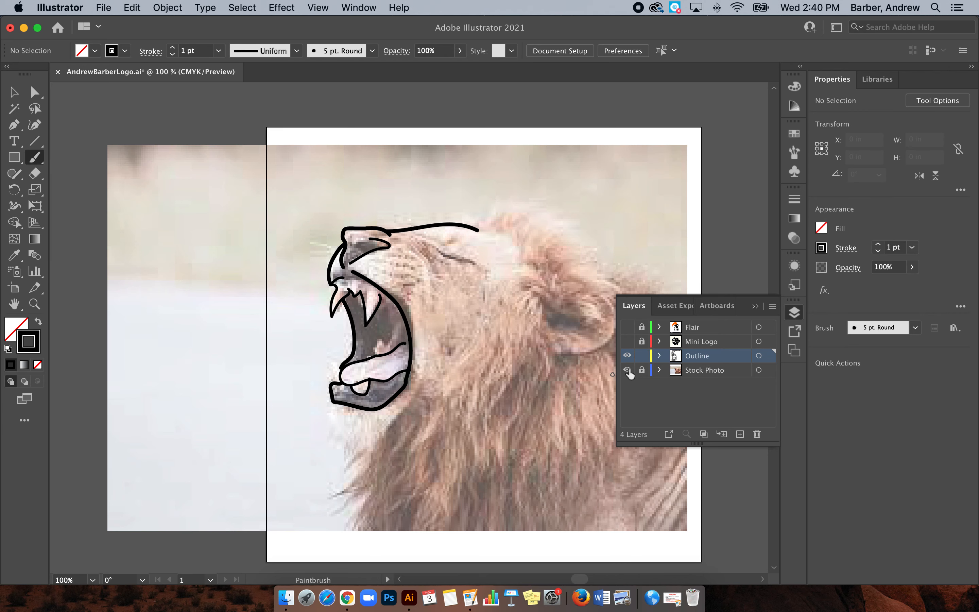
{"action": "left_click", "coordinate": [628, 370]}
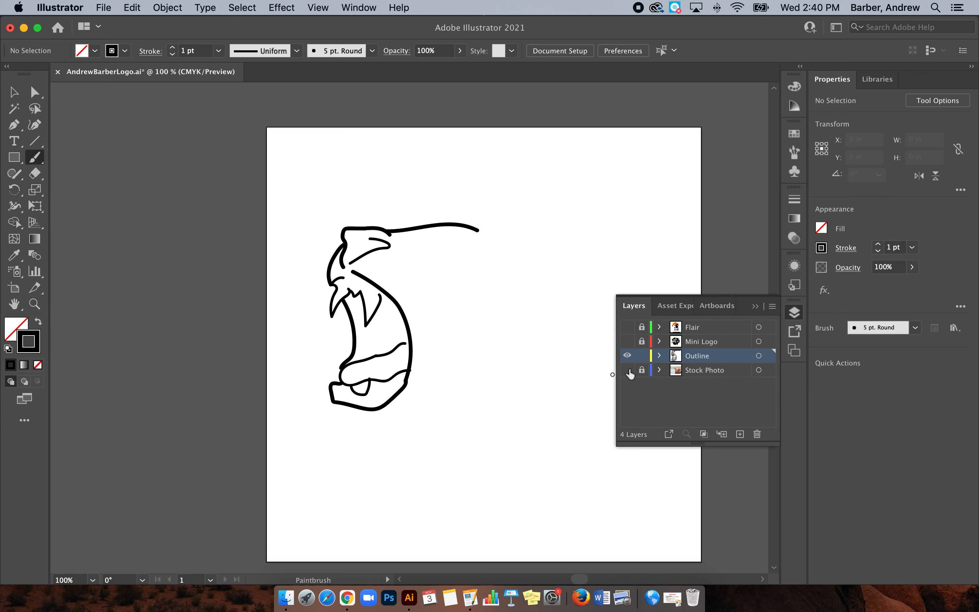
{"action": "left_click", "coordinate": [628, 370]}
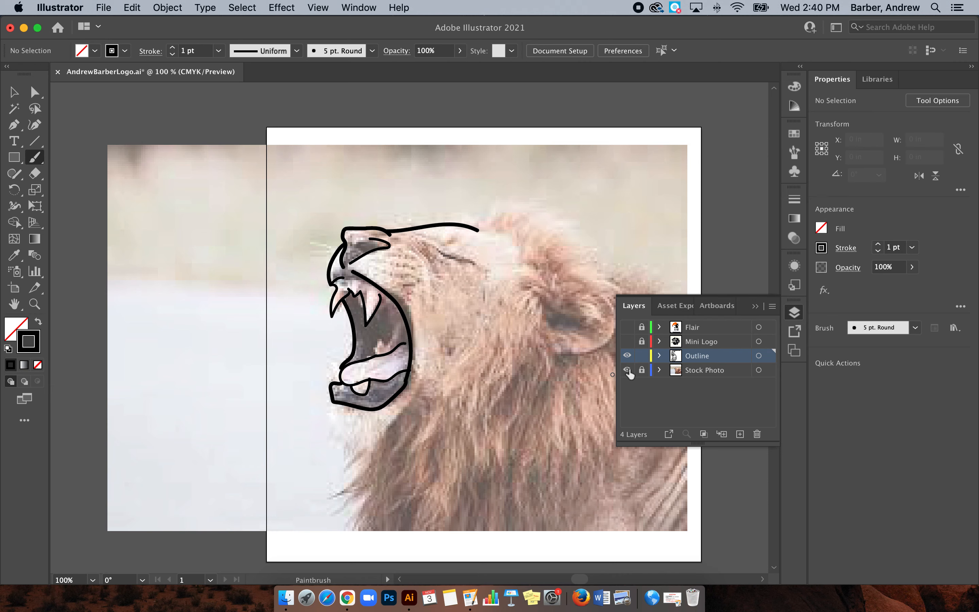
{"action": "left_click", "coordinate": [628, 370]}
{"action": "left_click", "coordinate": [628, 371]}
{"action": "left_click", "coordinate": [629, 371]}
{"action": "left_click", "coordinate": [629, 370]}
Step: Save the logo document
{"action": "left_click", "coordinate": [111, 10]}
{"action": "left_click", "coordinate": [125, 125]}
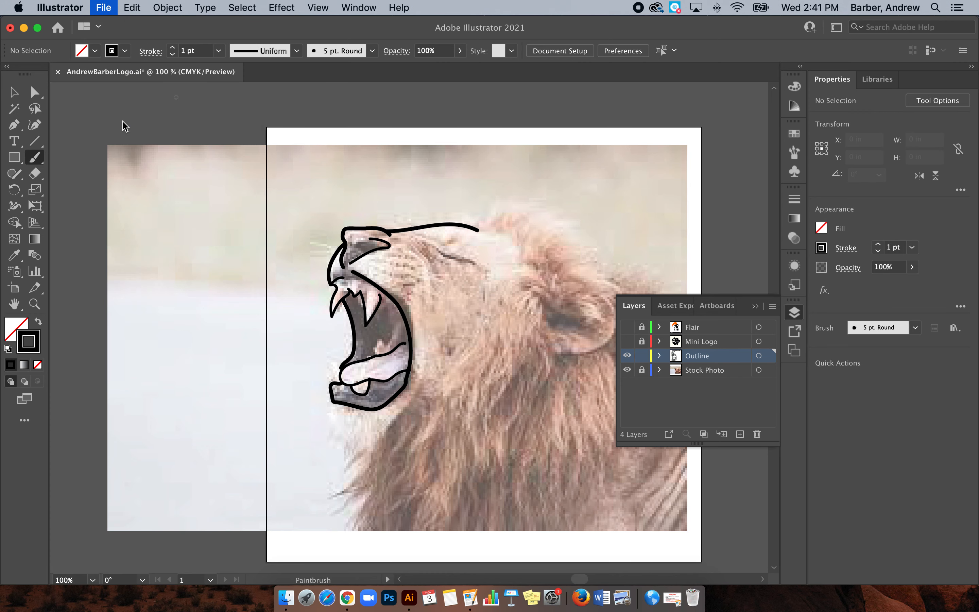